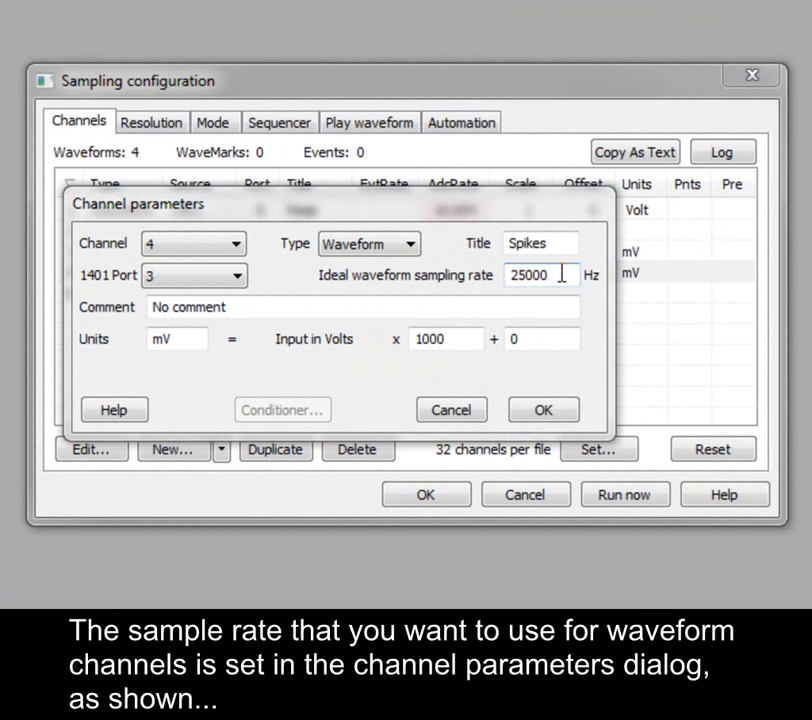
# Keep channel 4 'Spikes' at an ideal sampling rate of 25000 Hz and accept its parameters.
pyautogui.moveTo(562, 272); pyautogui.dragTo(506, 274)
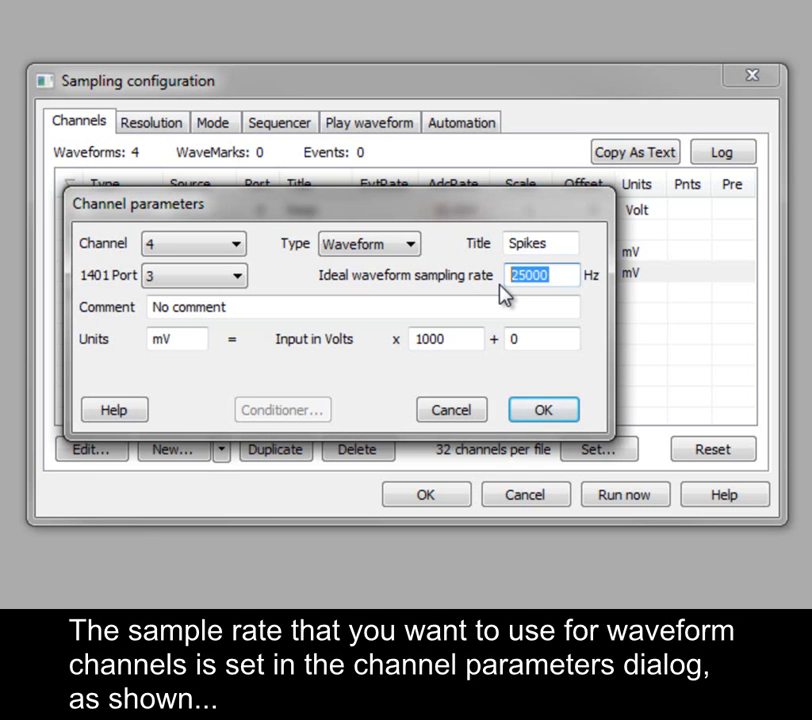
pyautogui.click(552, 418)
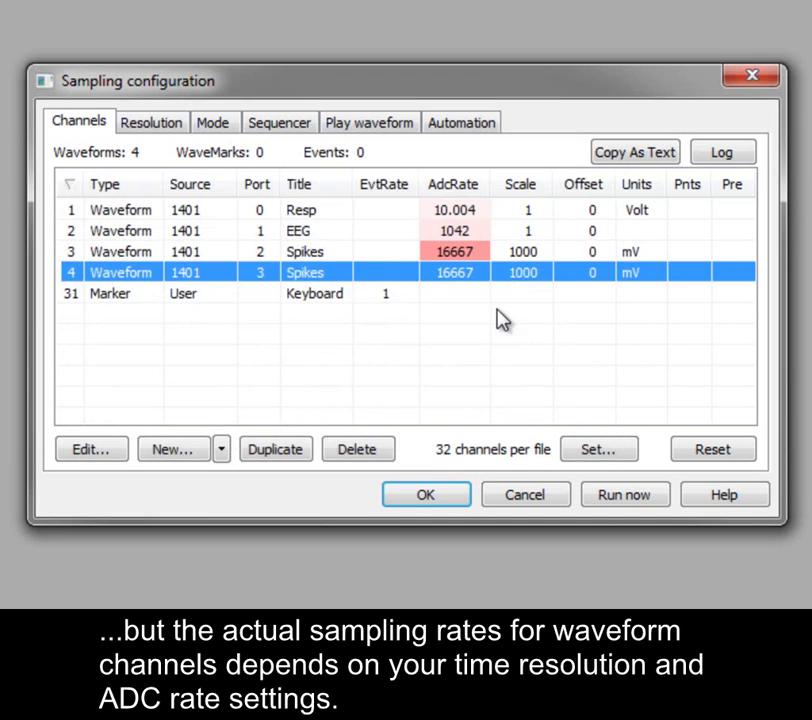
pyautogui.click(469, 300)
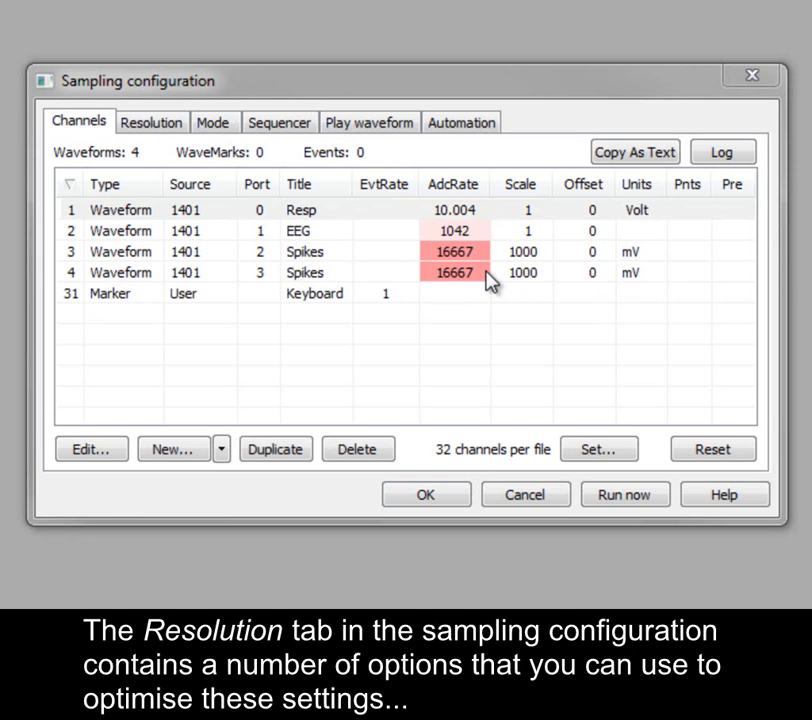
# On the Resolution tab, set Type of 1401 to Micro1401-3 after briefly trying 1401plus.
pyautogui.click(157, 126)
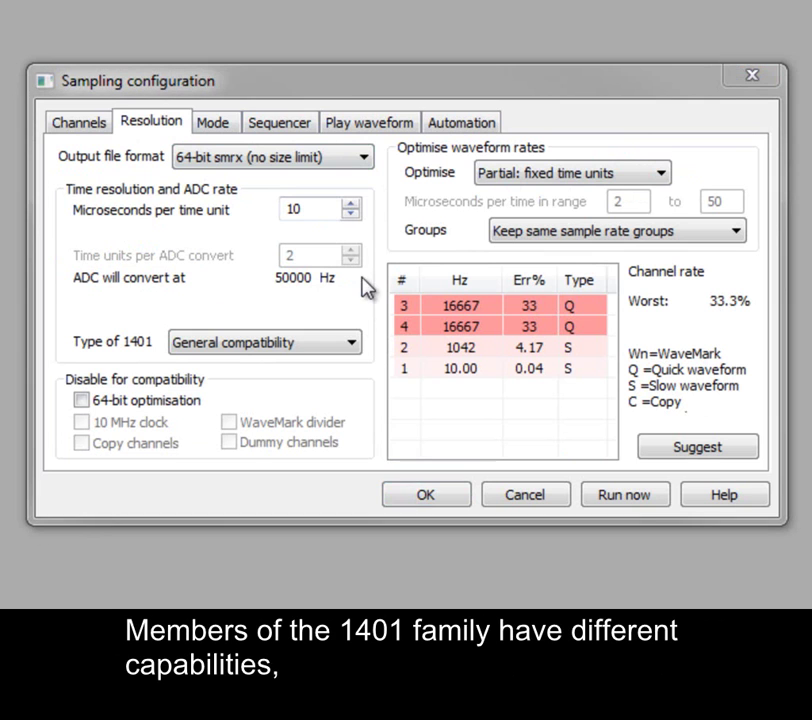
pyautogui.click(351, 350)
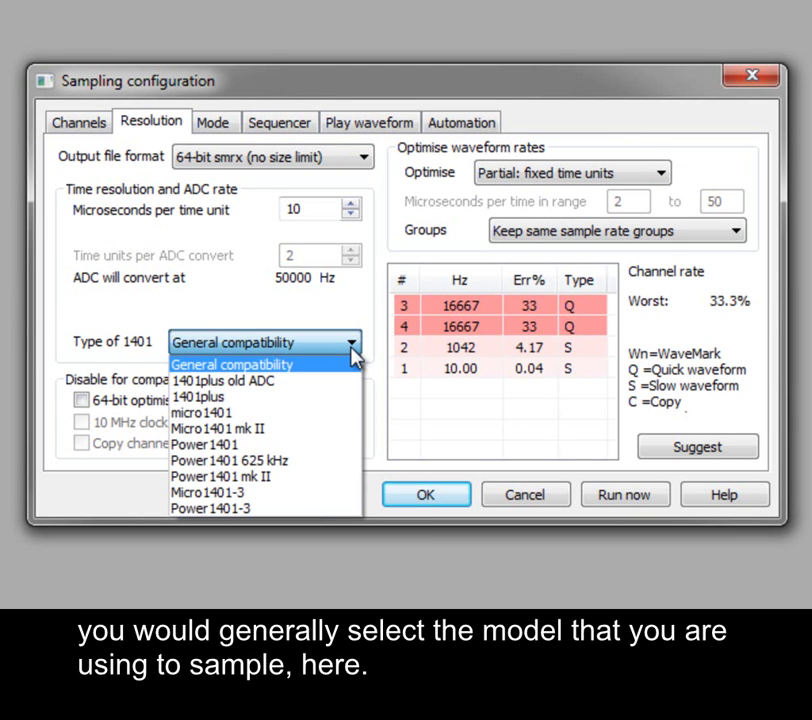
pyautogui.click(340, 495)
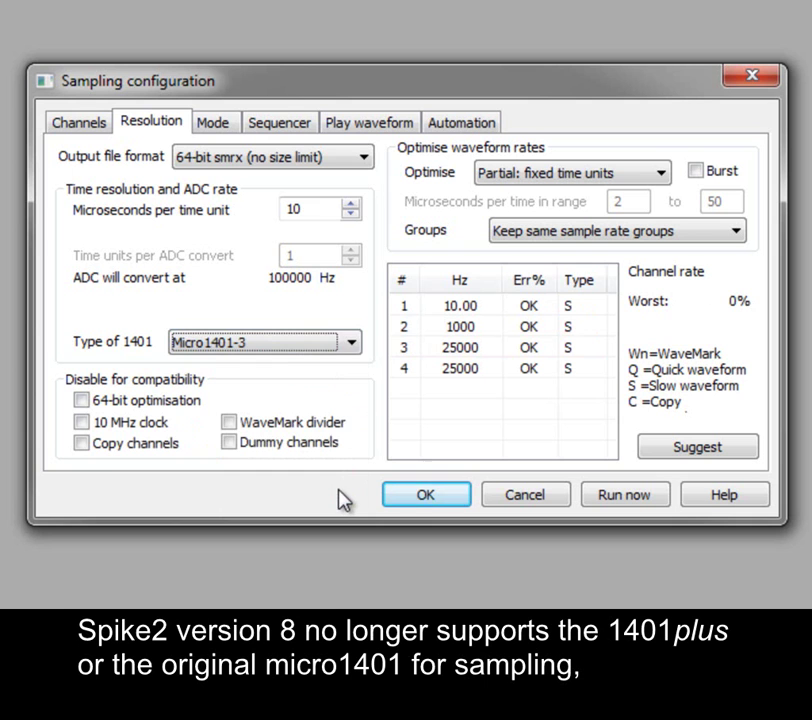
pyautogui.click(356, 343)
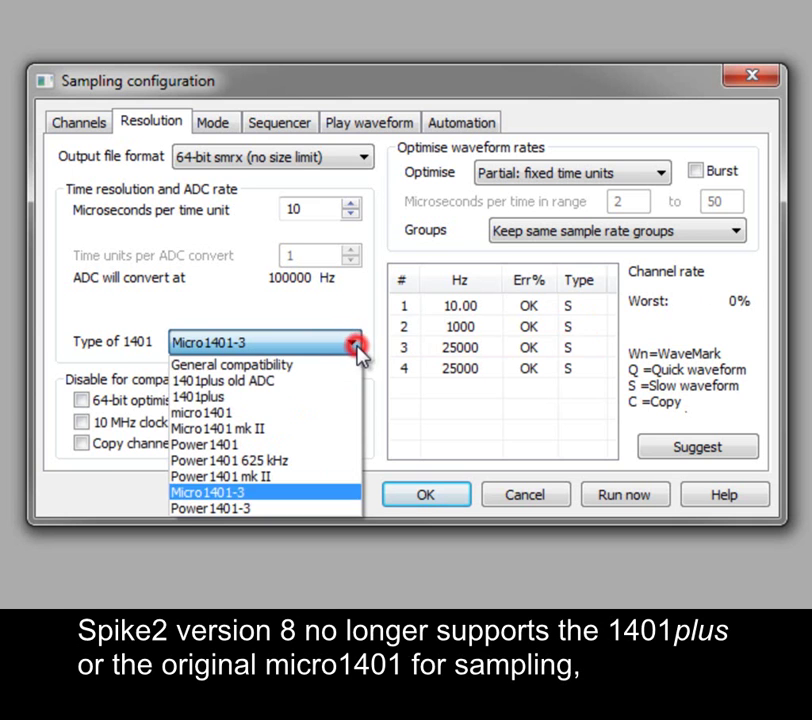
pyautogui.click(342, 397)
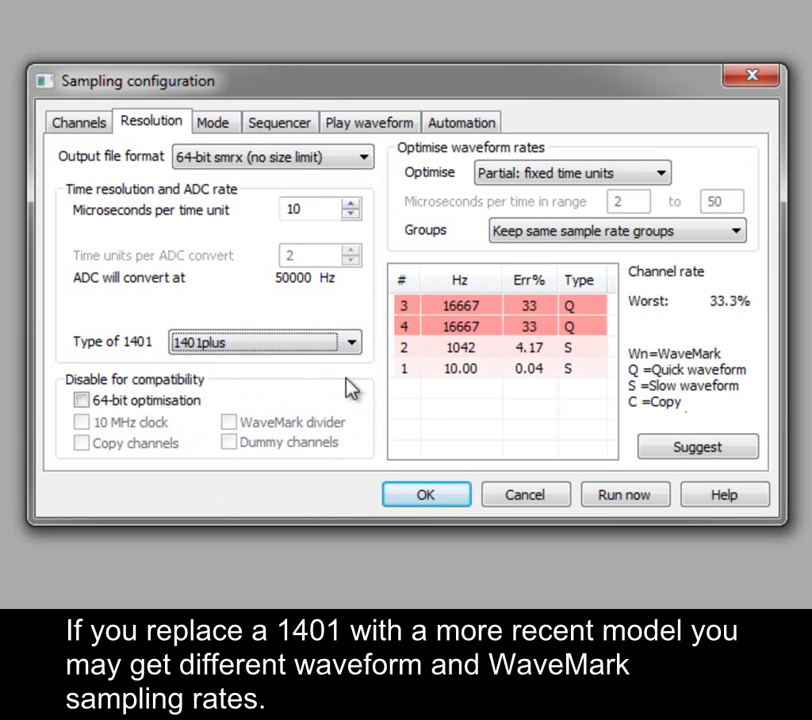
pyautogui.click(352, 342)
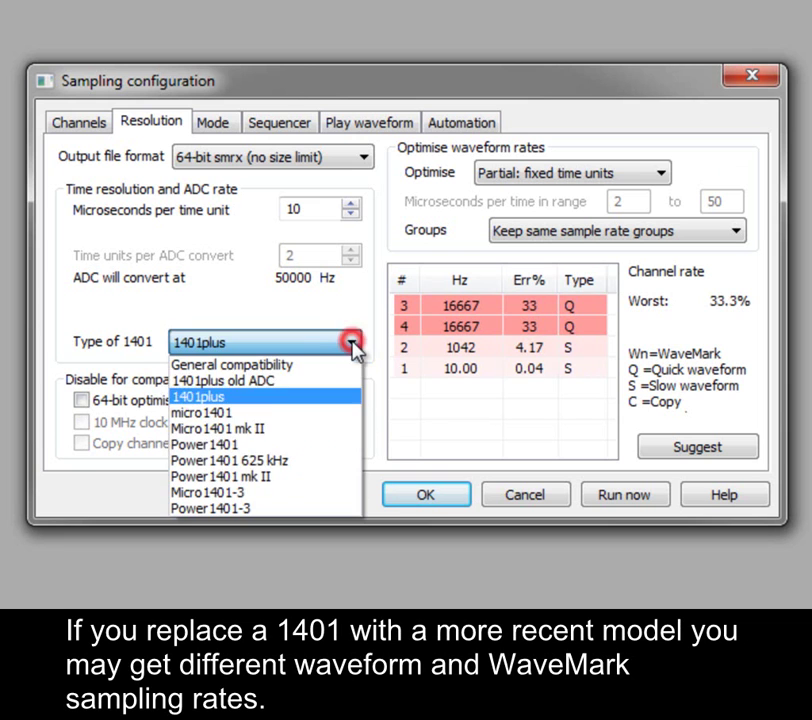
pyautogui.click(334, 492)
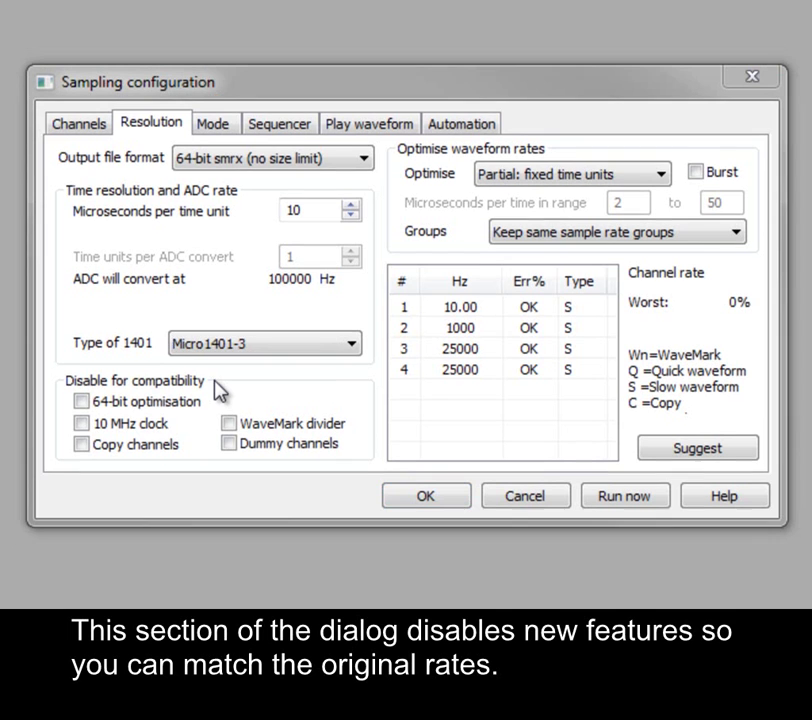
# Keep the 64-bit smrx file format and change microseconds per time unit from 10 to 1.
pyautogui.click(366, 160)
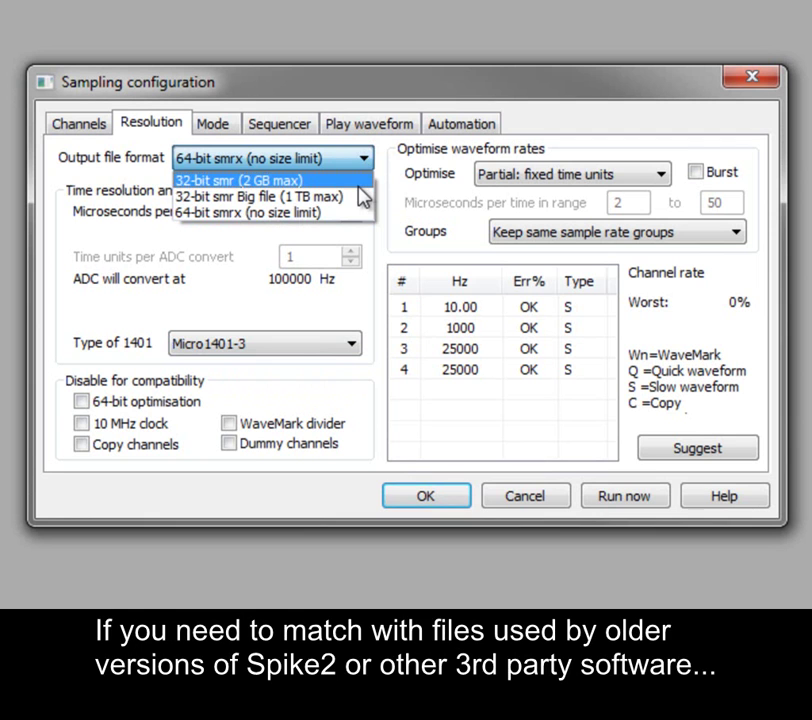
pyautogui.click(377, 236)
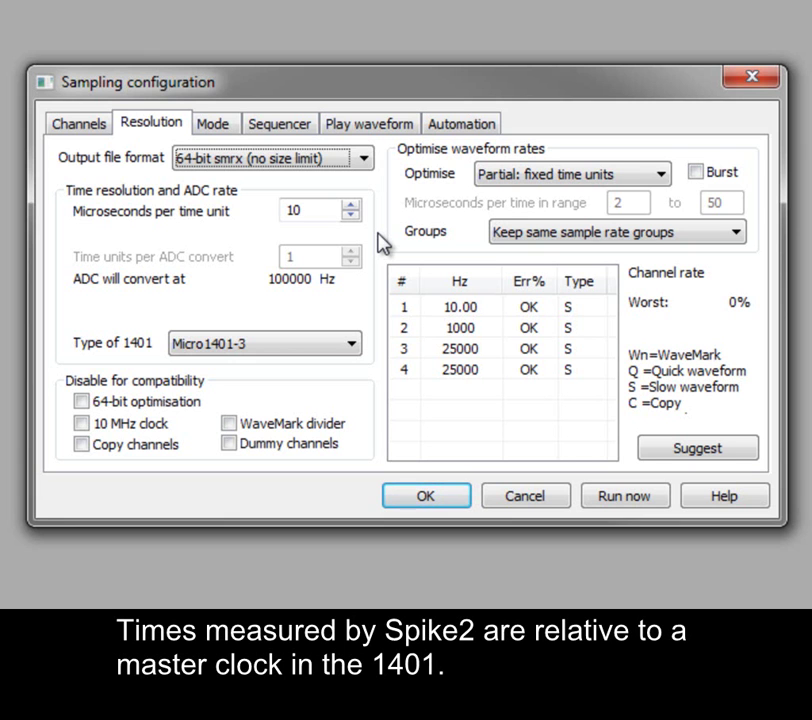
pyautogui.click(303, 209)
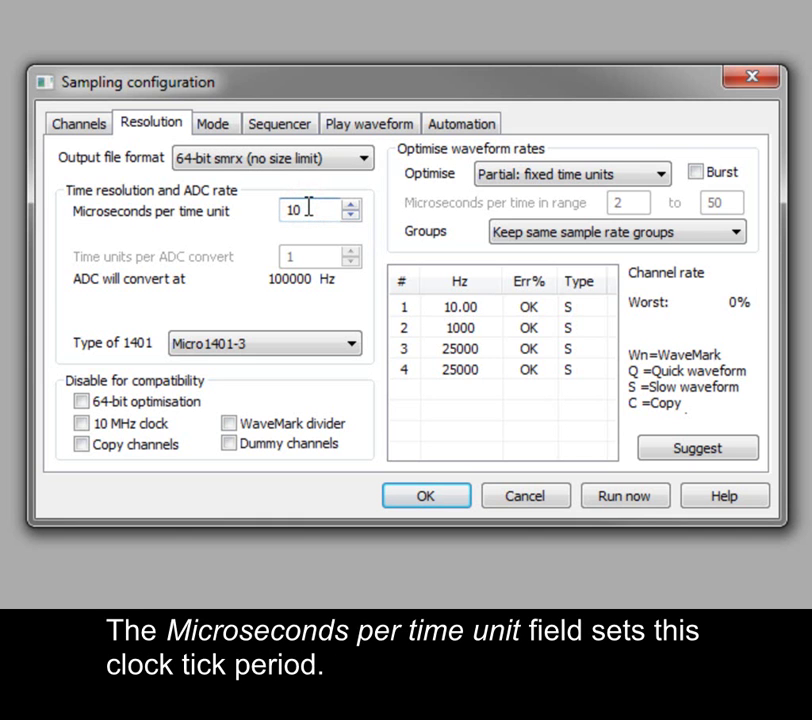
pyautogui.press('BackSpace')
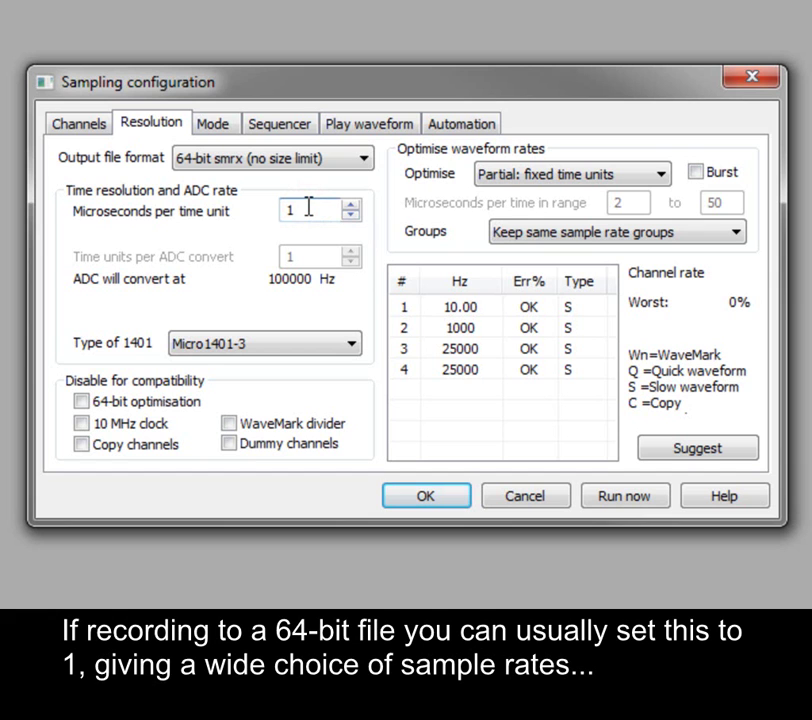
pyautogui.press('Tab')
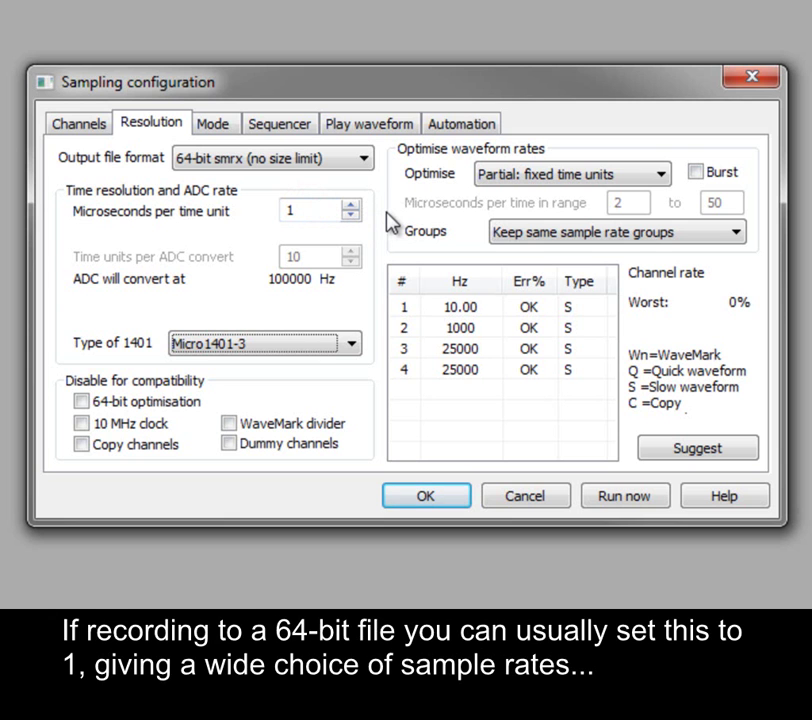
pyautogui.click(358, 160)
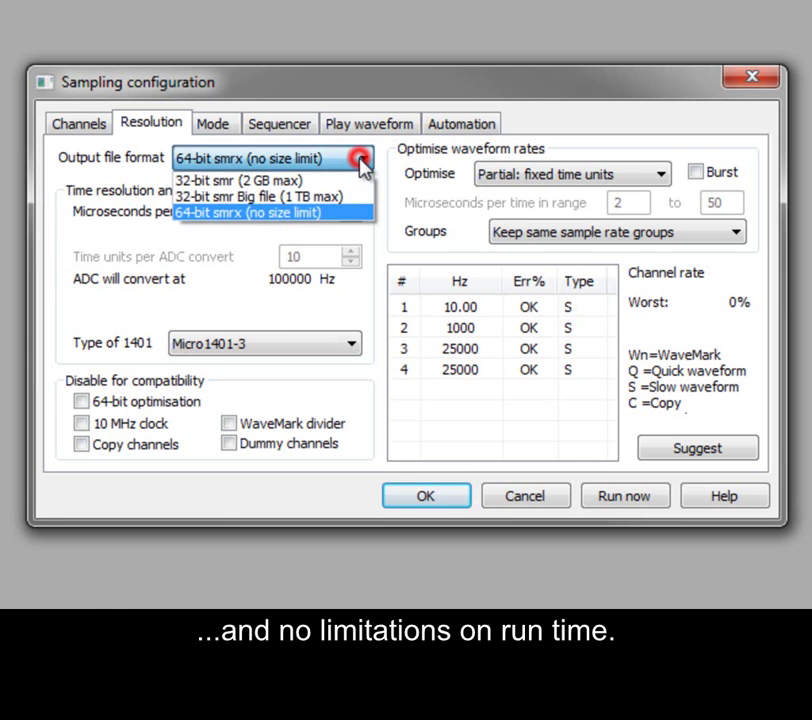
pyautogui.click(358, 180)
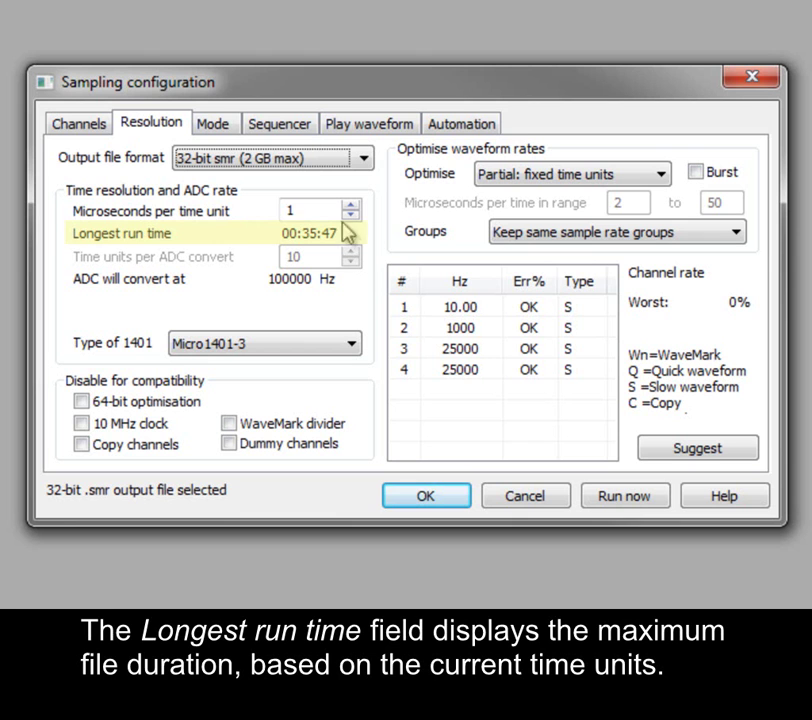
pyautogui.doubleClick(320, 210)
pyautogui.write('2')
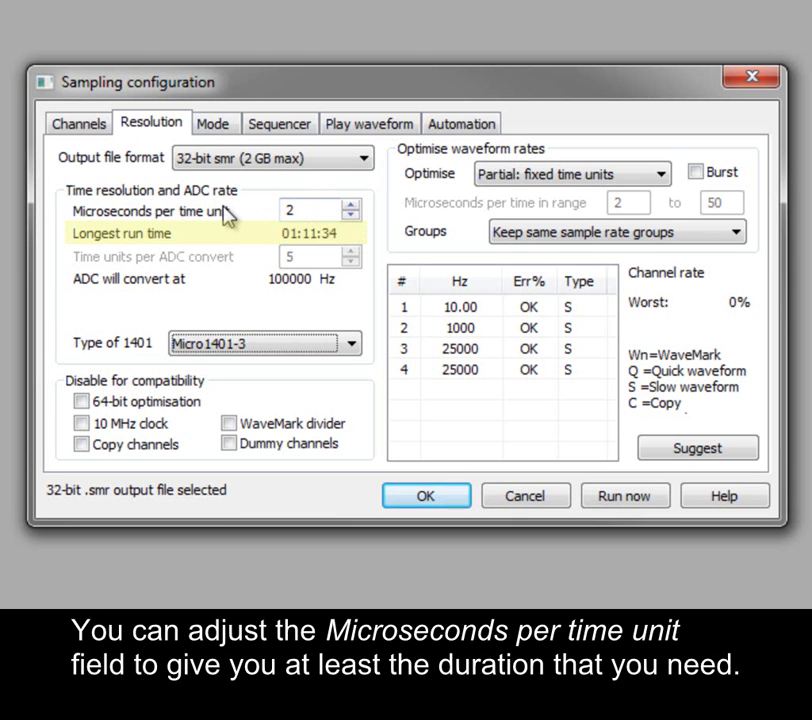
pyautogui.doubleClick(295, 209)
pyautogui.write('5')
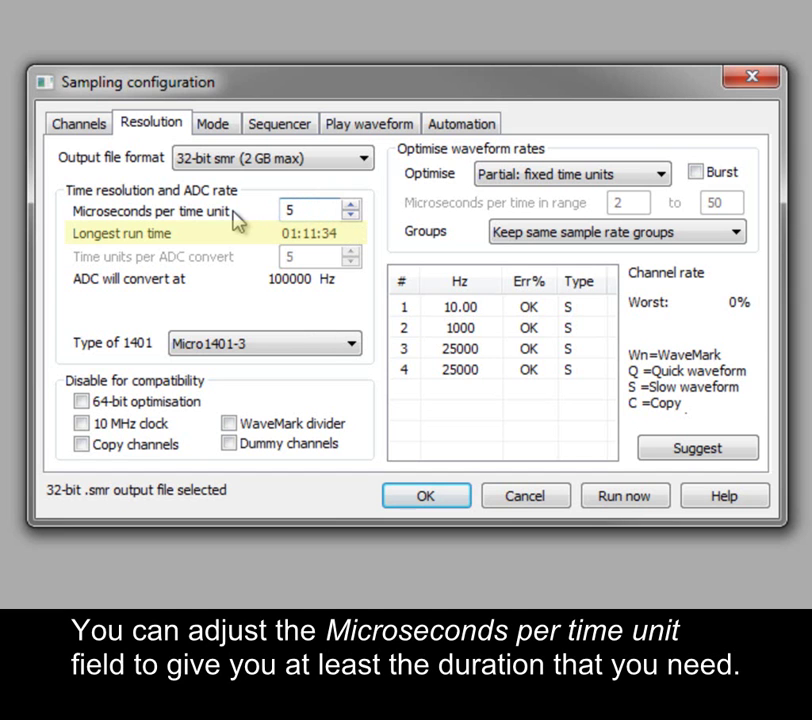
pyautogui.press('Tab')
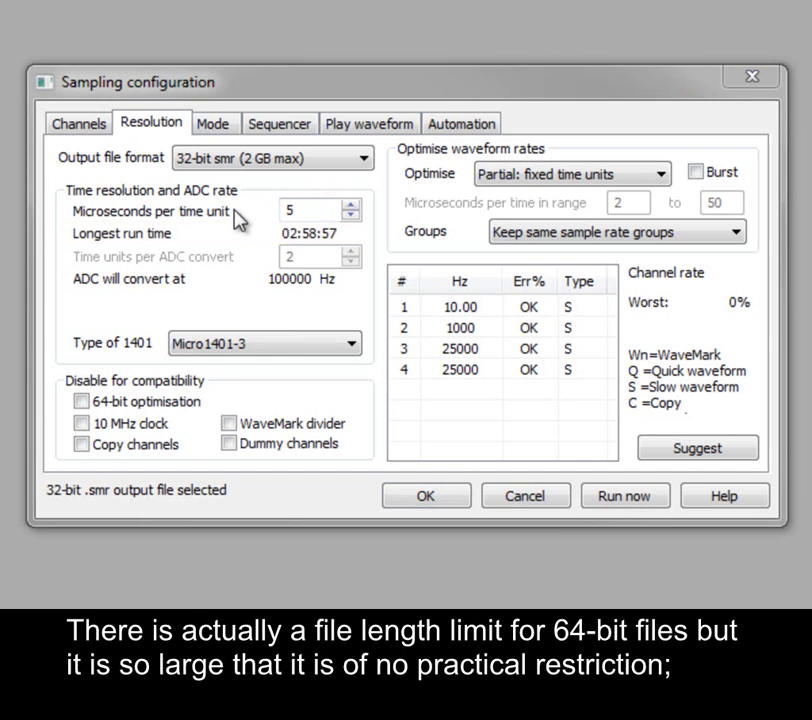
pyautogui.click(368, 158)
pyautogui.click(357, 212)
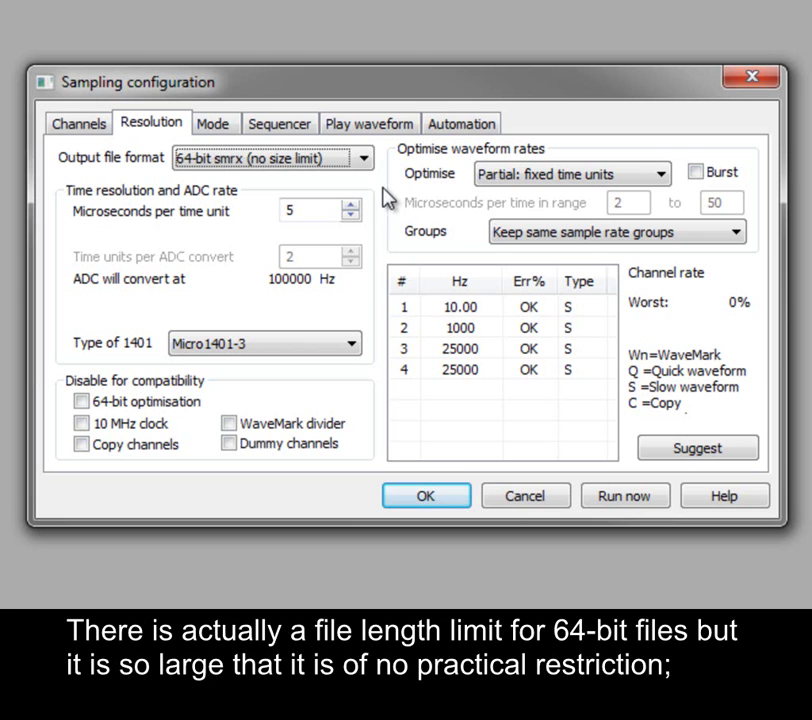
pyautogui.doubleClick(308, 213)
pyautogui.write('1')
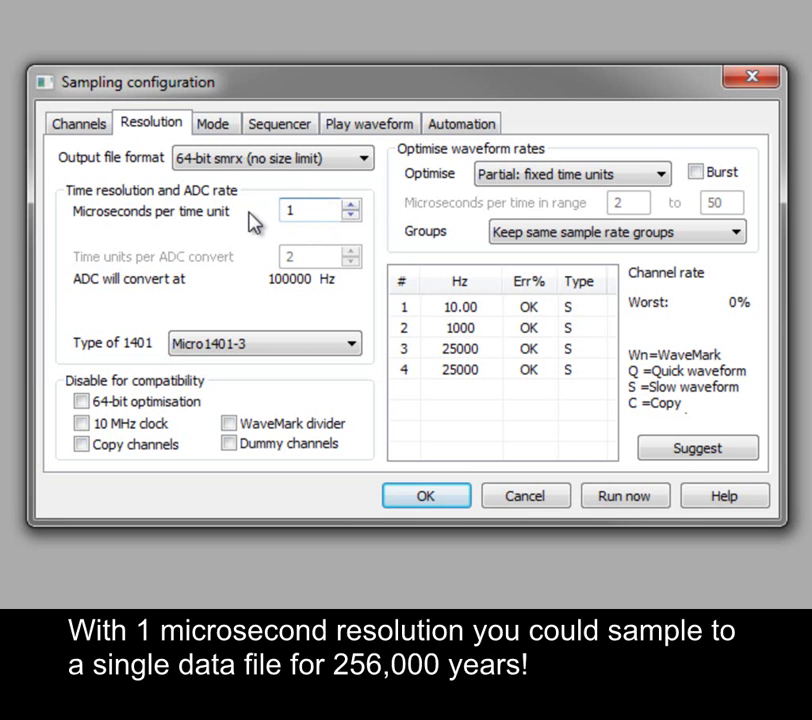
pyautogui.press('Tab')
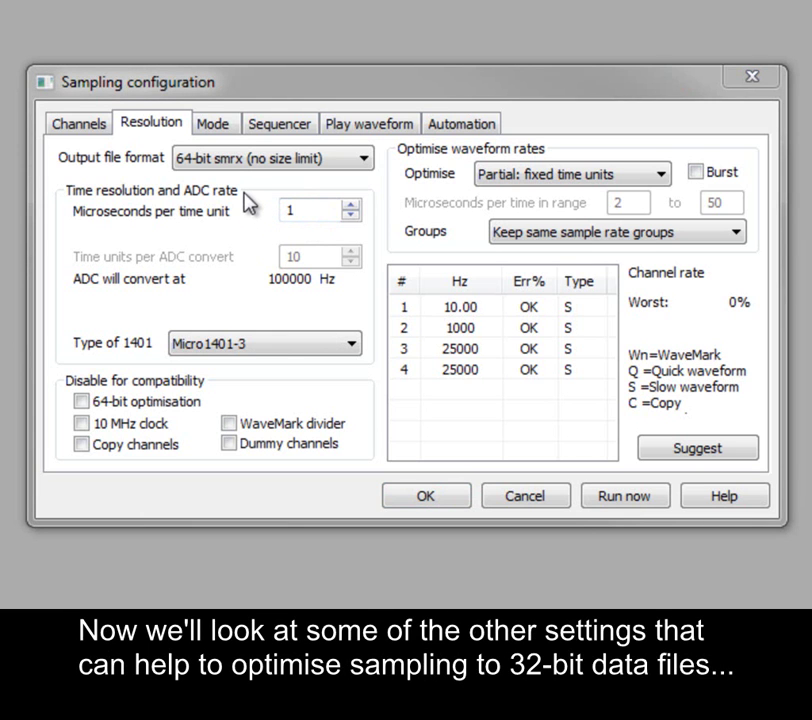
# Use 32-bit smr files, 10 microseconds per time unit, and General compatibility as the 1401 type.
pyautogui.click(366, 158)
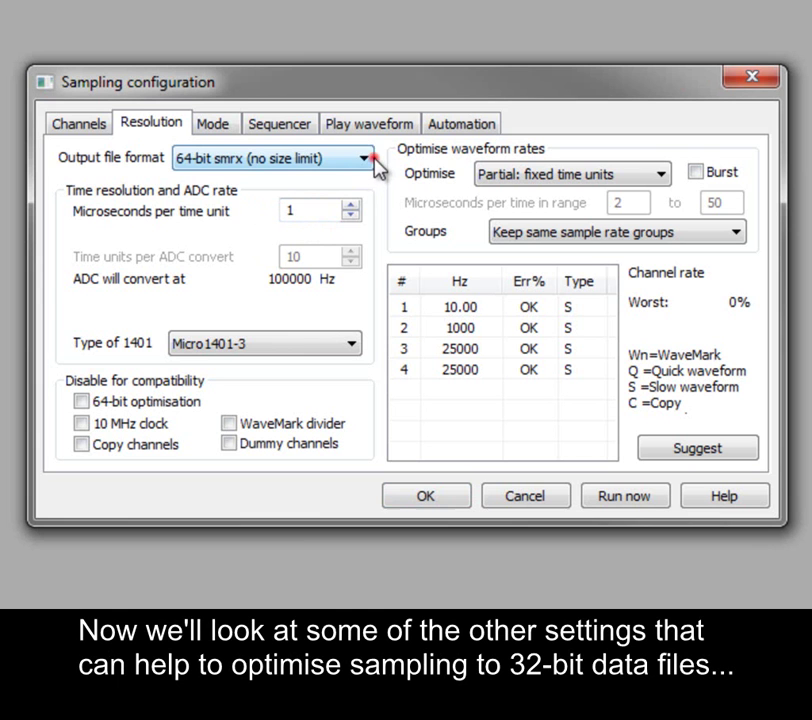
pyautogui.click(367, 181)
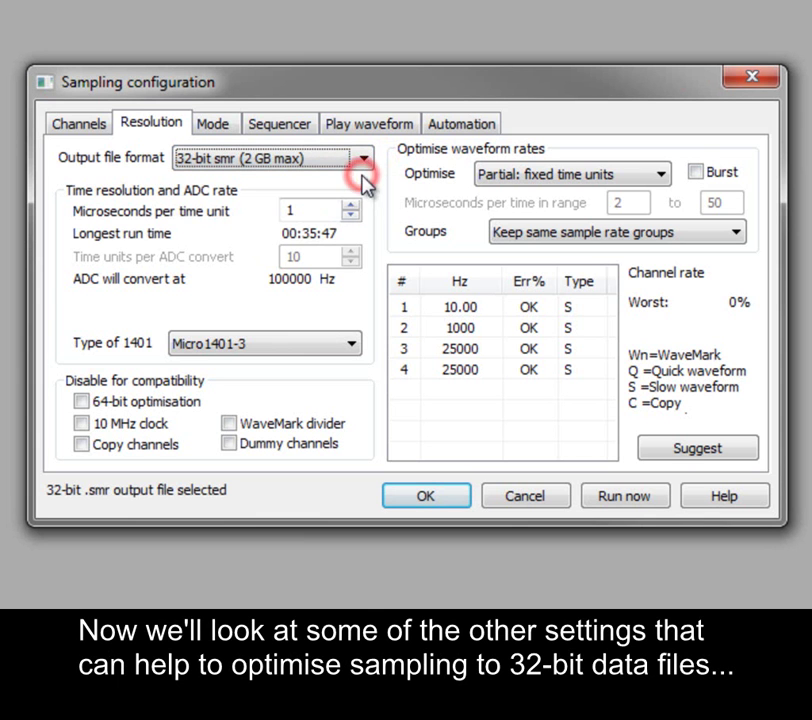
pyautogui.click(308, 207)
pyautogui.write('0')
pyautogui.click(315, 344)
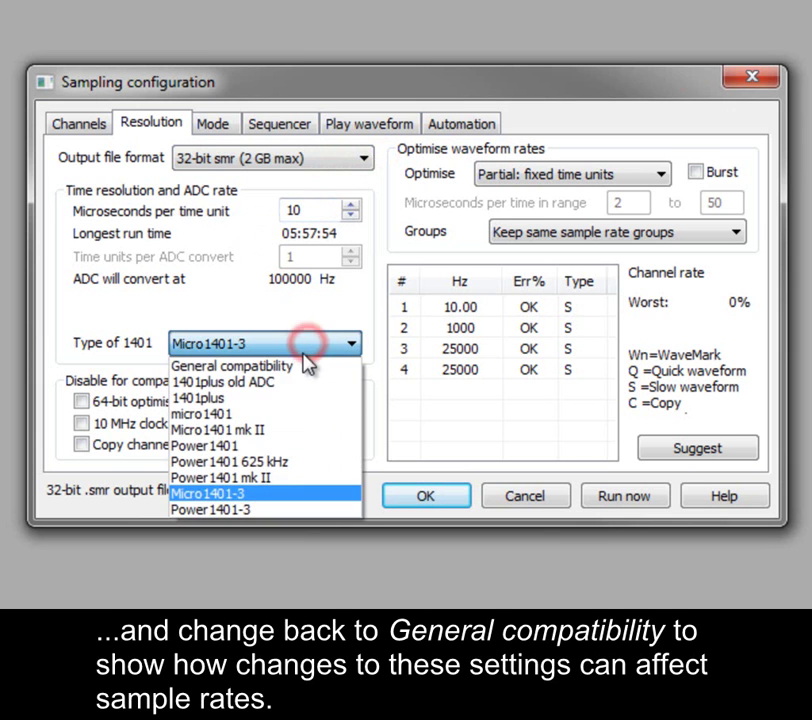
pyautogui.click(300, 367)
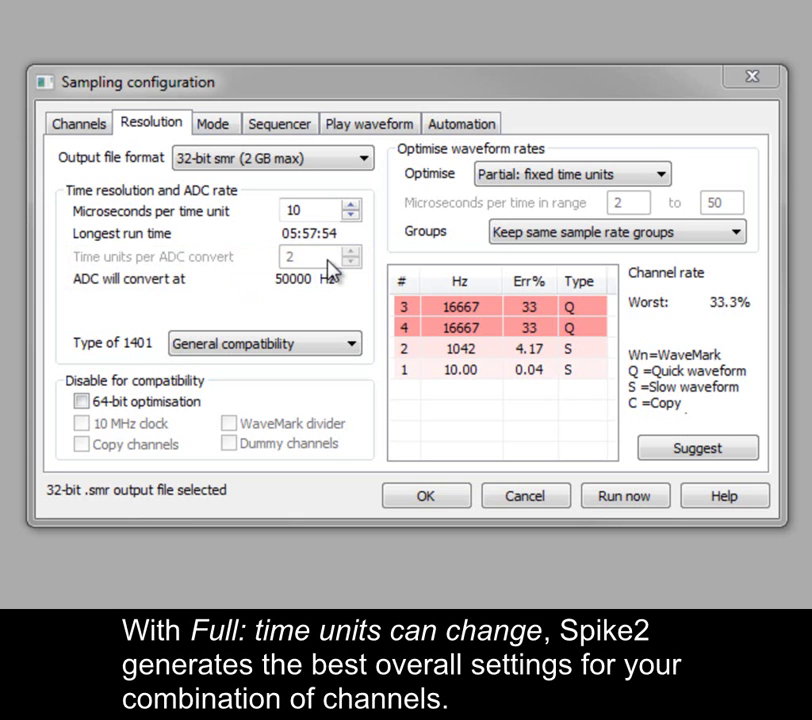
# Set waveform rate optimisation to None: use manual settings, after briefly trying Full.
pyautogui.click(662, 175)
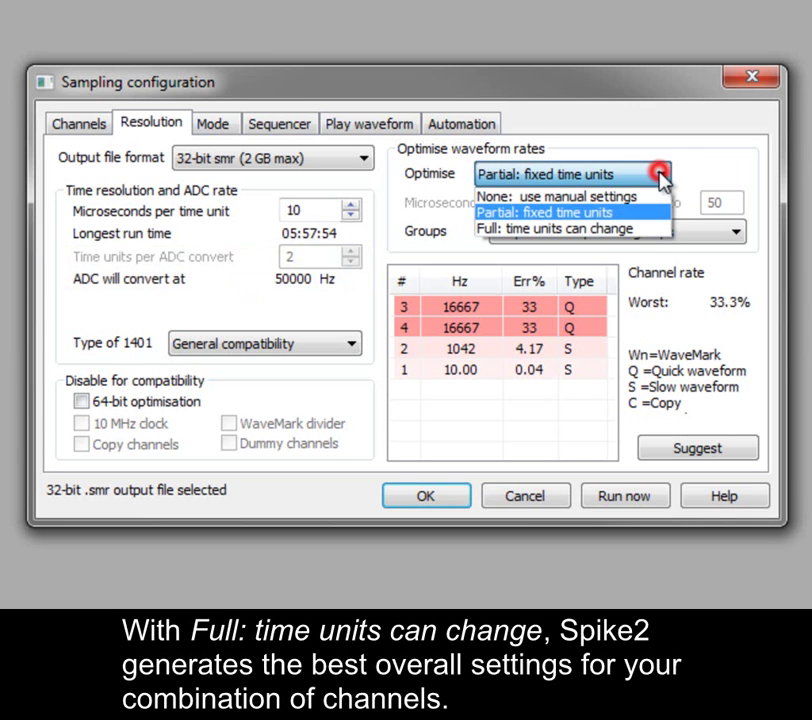
pyautogui.click(645, 229)
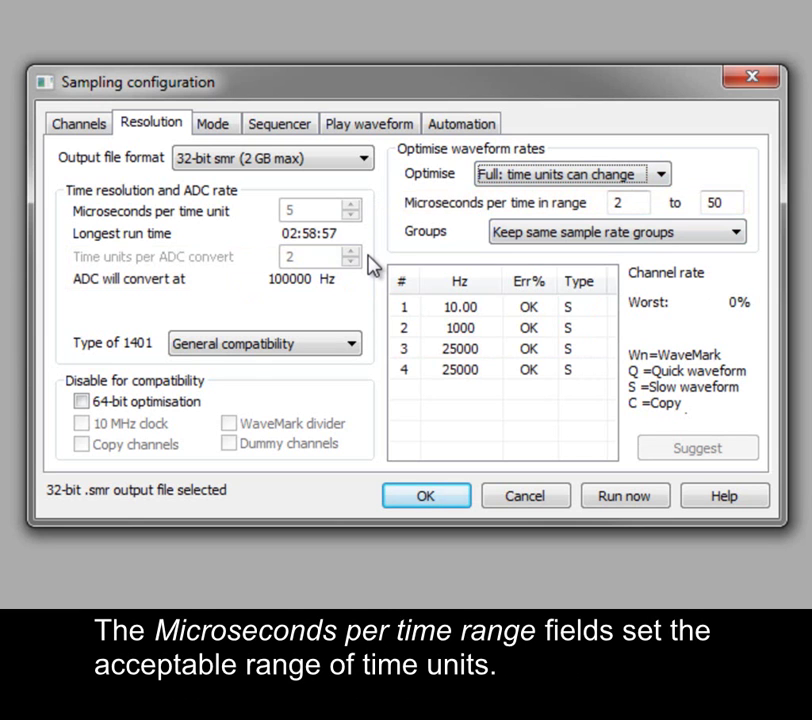
pyautogui.click(664, 176)
pyautogui.click(659, 196)
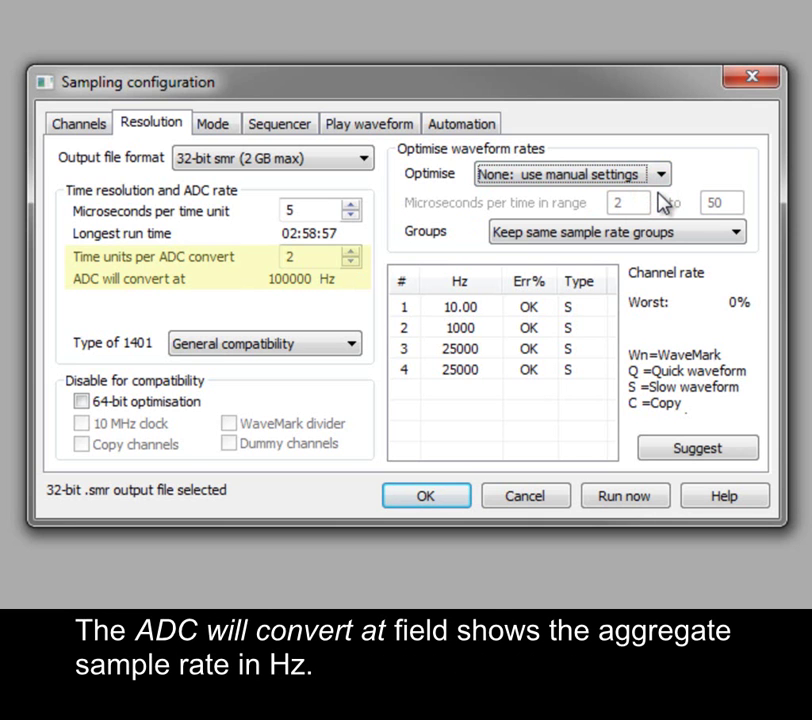
# Raise microseconds per time unit to 10 and leave time units per ADC convert at 2.
pyautogui.click(350, 208)
pyautogui.click(350, 208)
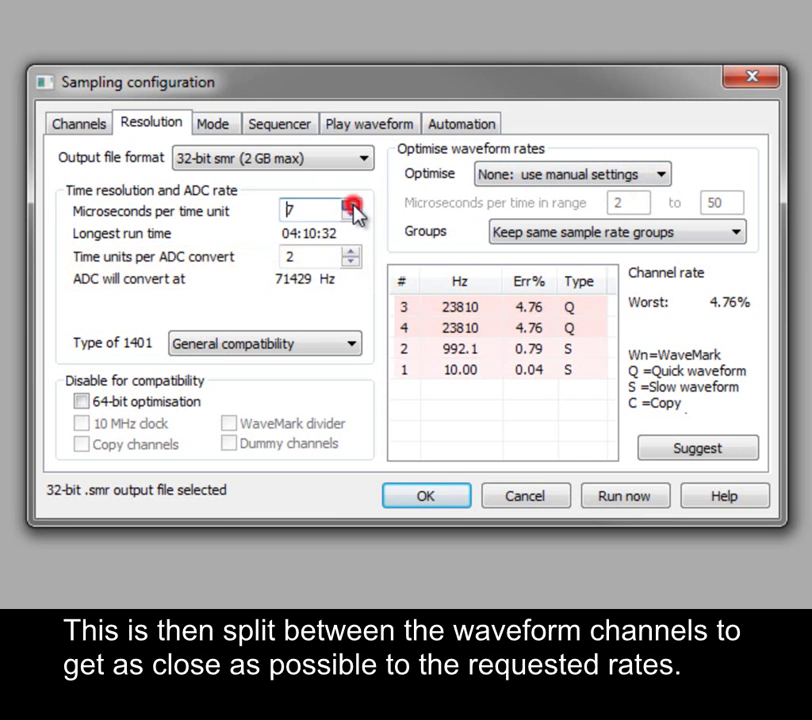
pyautogui.click(350, 208)
pyautogui.click(350, 208)
pyautogui.click(350, 208)
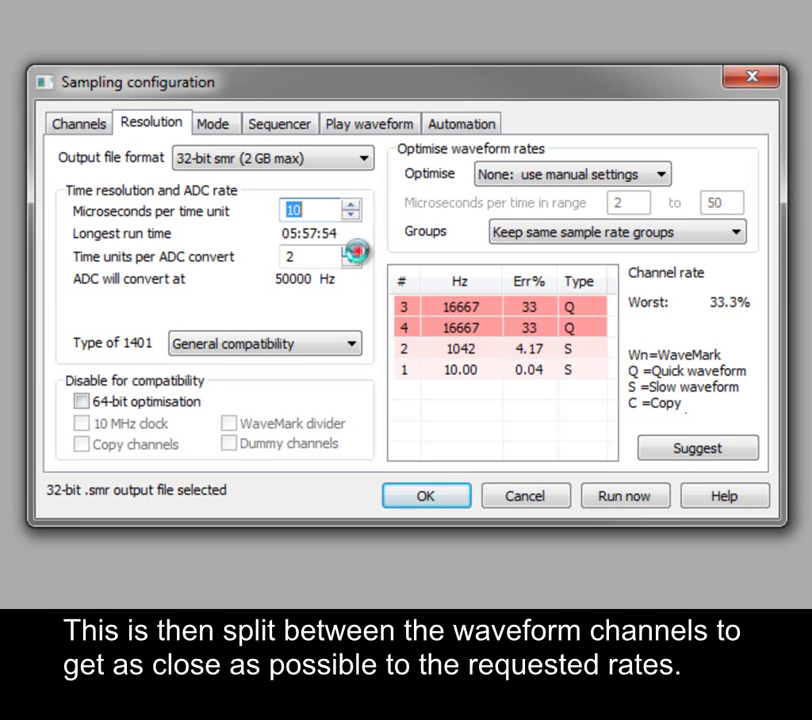
pyautogui.click(352, 251)
pyautogui.click(352, 251)
pyautogui.click(352, 261)
pyautogui.click(352, 261)
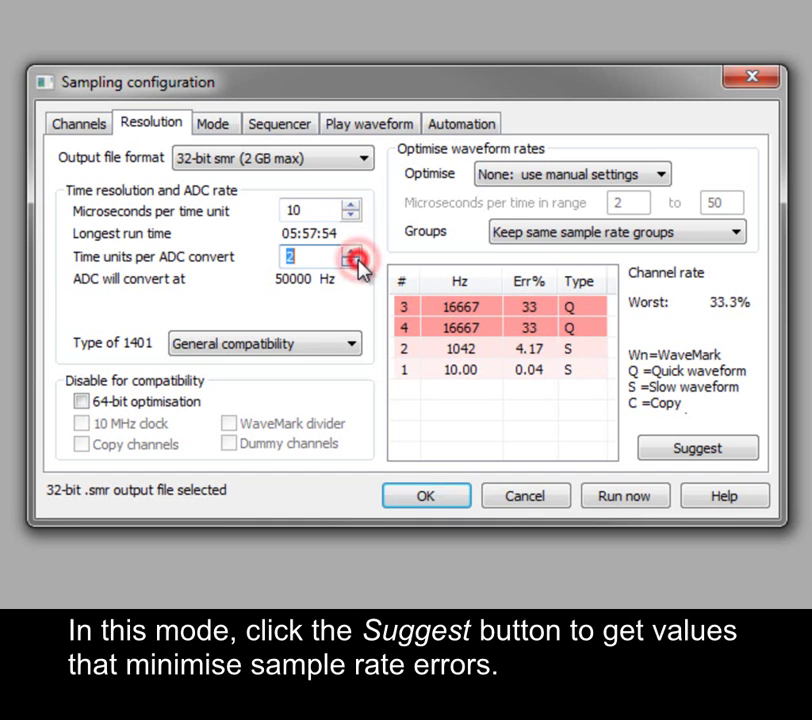
# Apply Suggest, switch optimisation to Partial: fixed time units, and enter 10 microseconds per time unit.
pyautogui.click(741, 461)
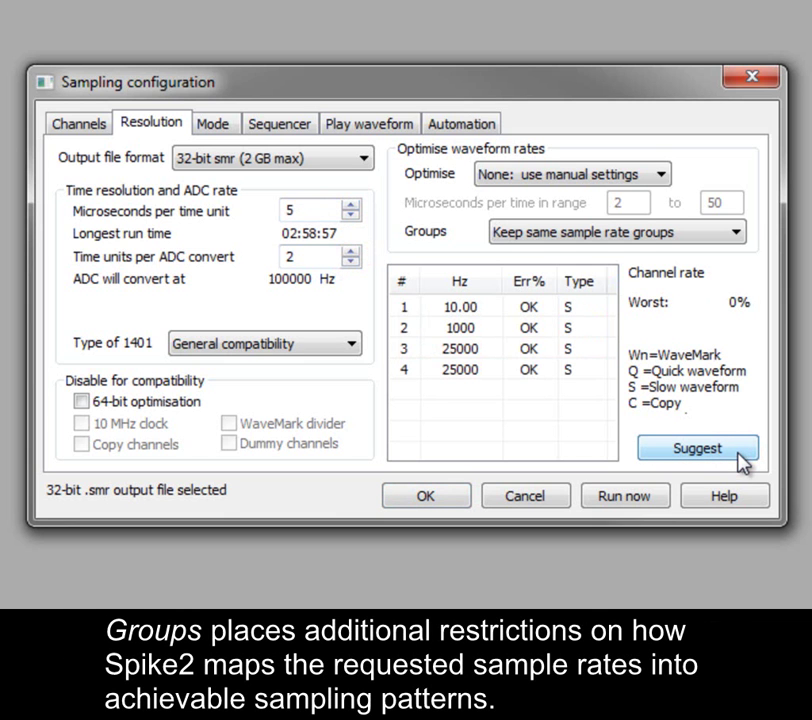
pyautogui.click(660, 174)
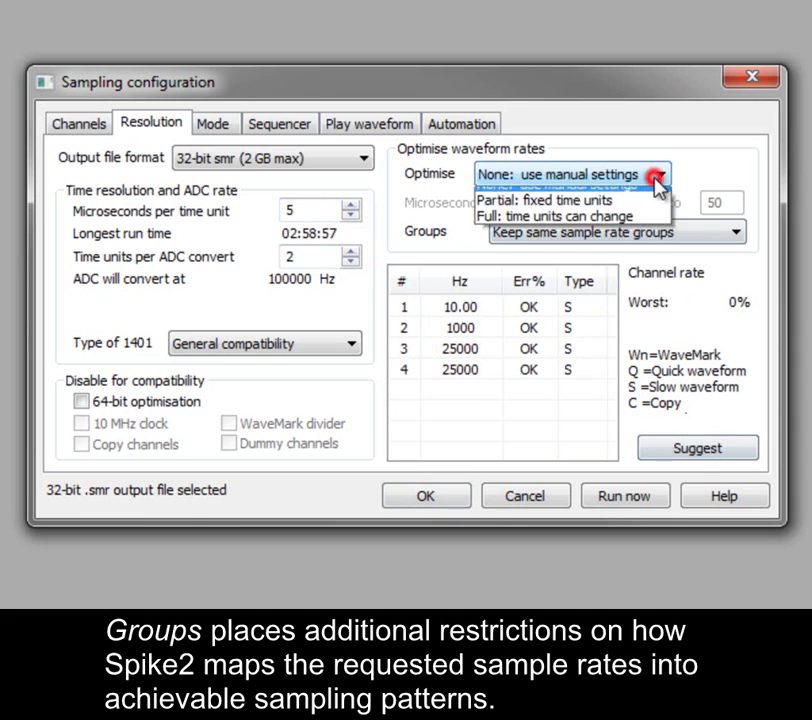
pyautogui.click(656, 213)
pyautogui.doubleClick(300, 209)
pyautogui.write('10')
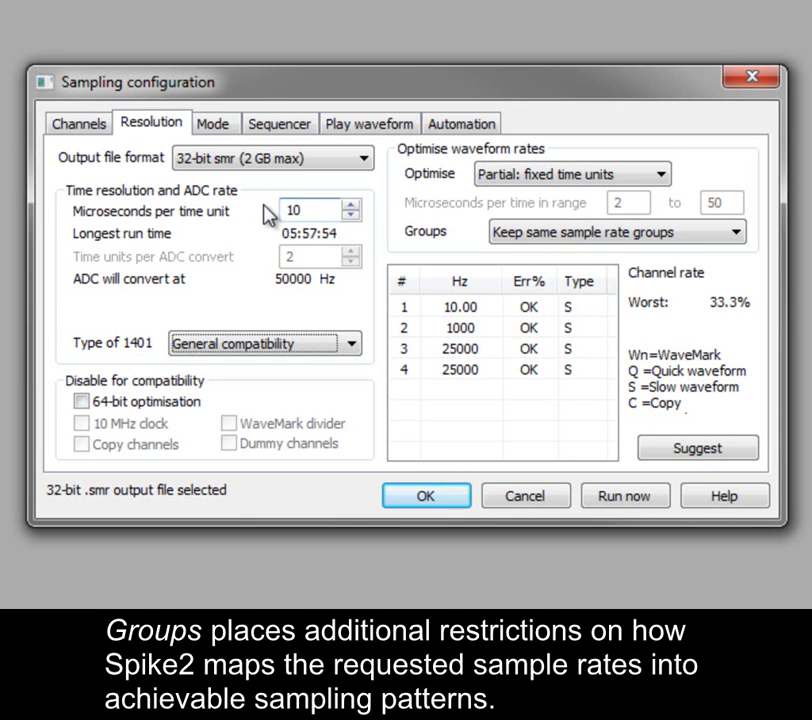
pyautogui.press('Tab')
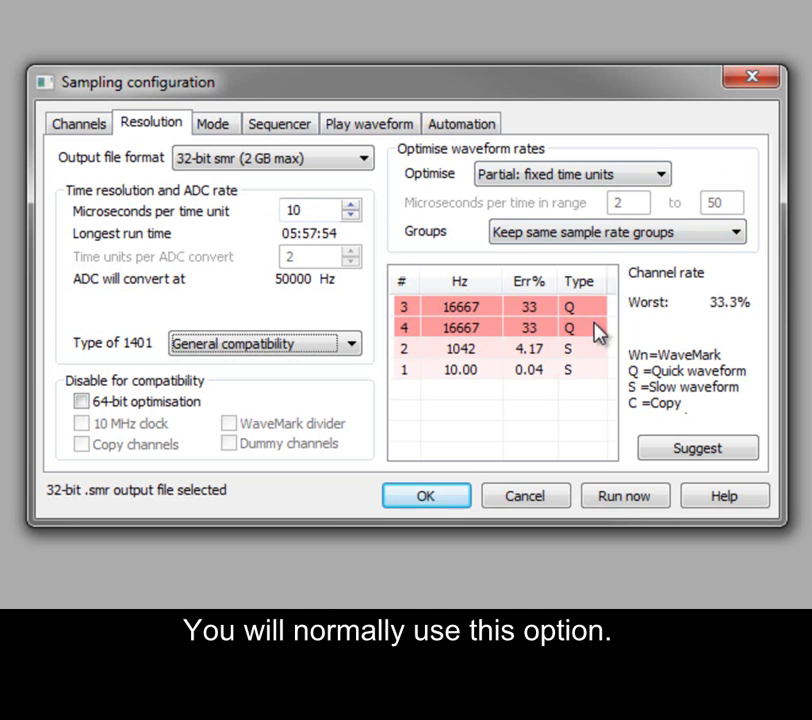
# Keep same sample rate groups after trying Ignore, and set the 1401 type to Micro1401-3.
pyautogui.click(738, 233)
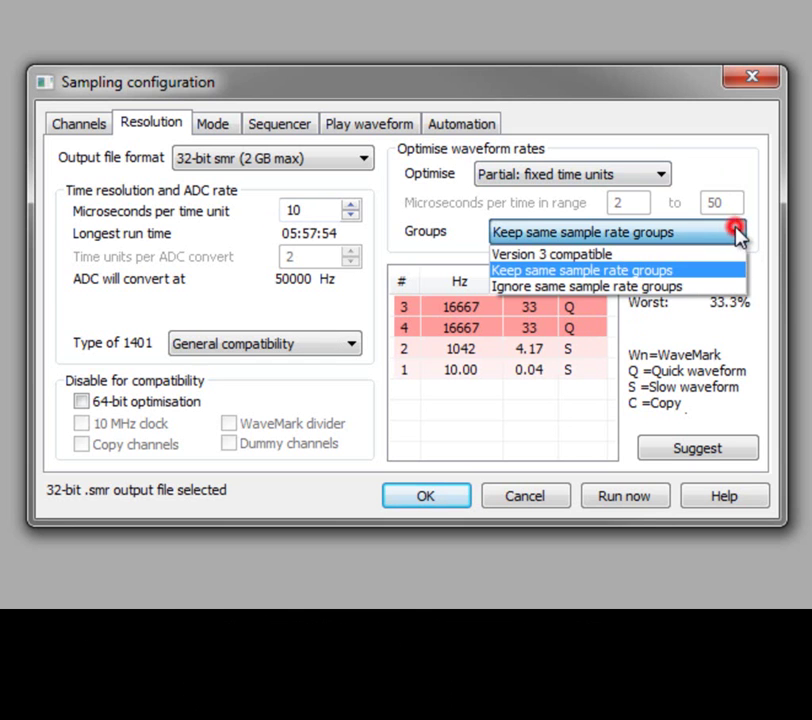
pyautogui.click(728, 287)
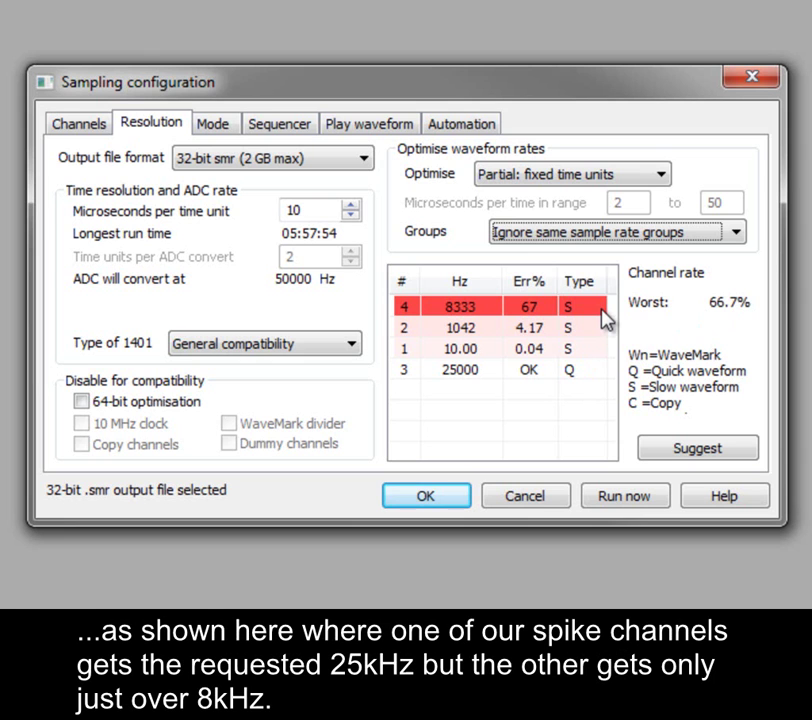
pyautogui.click(736, 232)
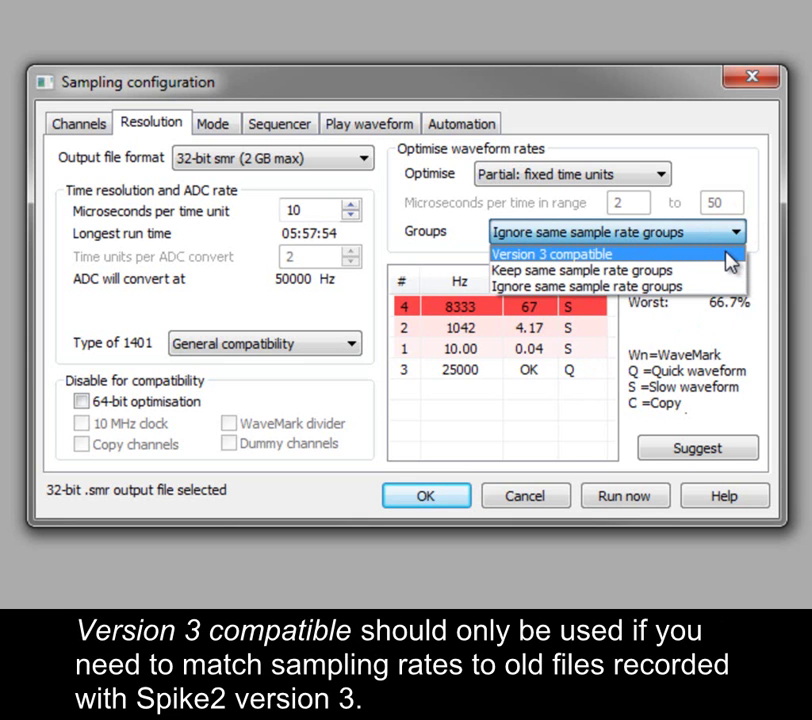
pyautogui.click(725, 272)
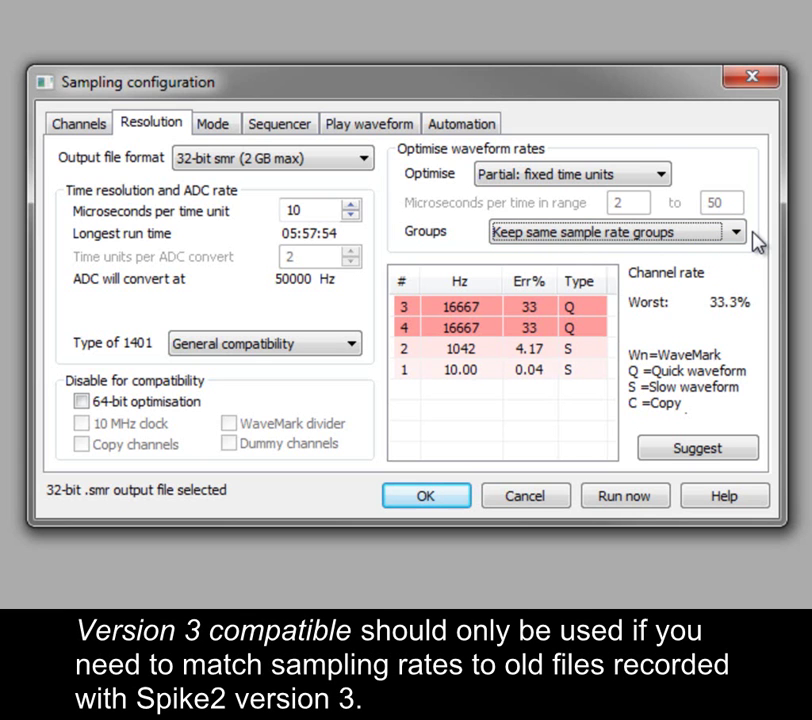
pyautogui.click(350, 344)
pyautogui.click(320, 488)
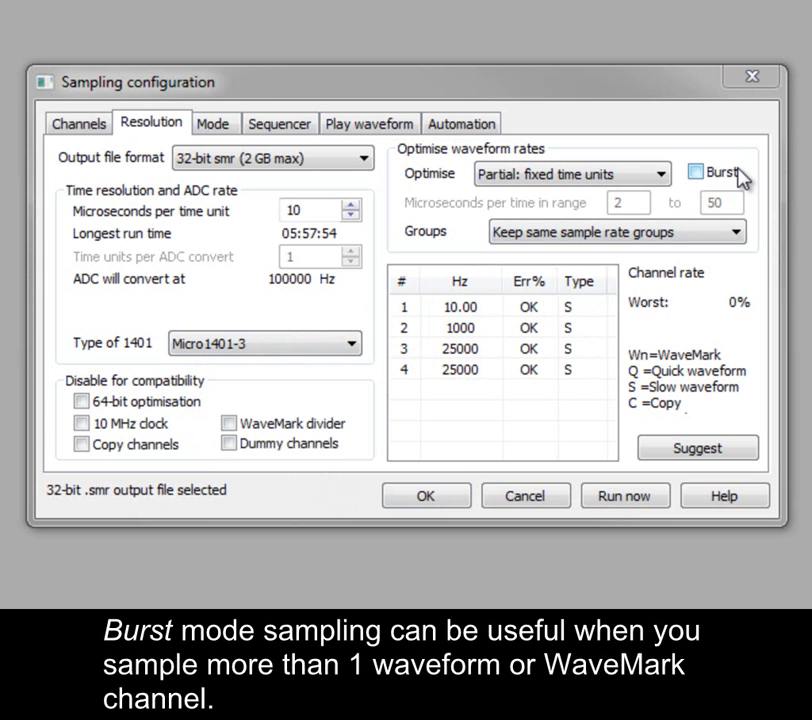
# Duplicate the waveform channel six times to get ten channels, then enable Burst sampling.
pyautogui.click(90, 128)
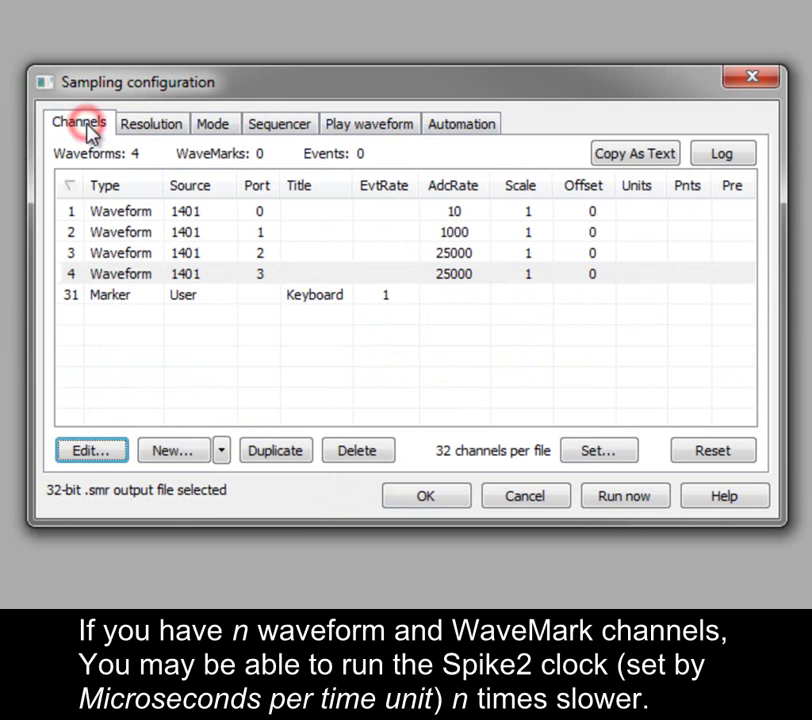
pyautogui.click(285, 456)
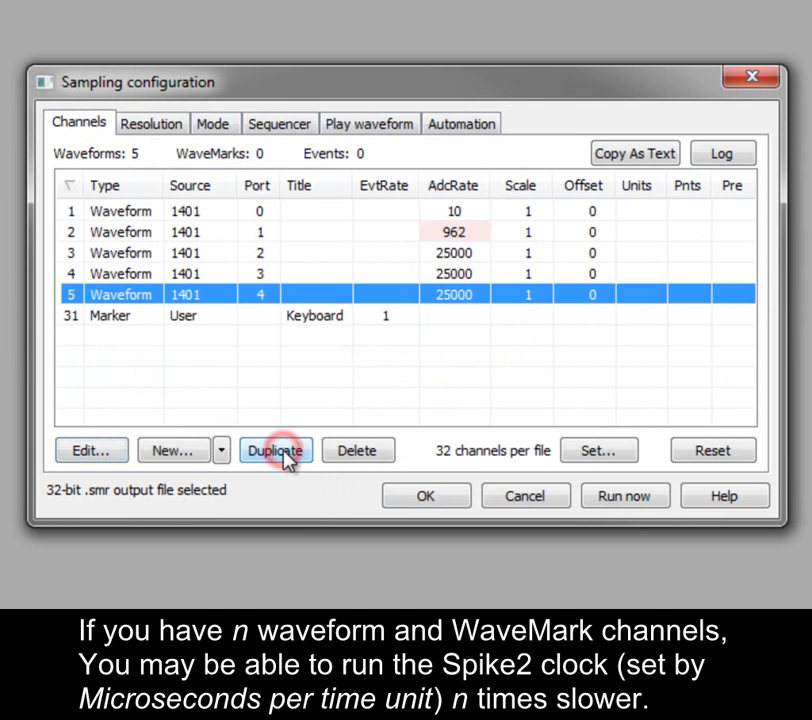
pyautogui.click(285, 456)
pyautogui.click(285, 456)
pyautogui.click(285, 456)
pyautogui.click(285, 456)
pyautogui.click(285, 456)
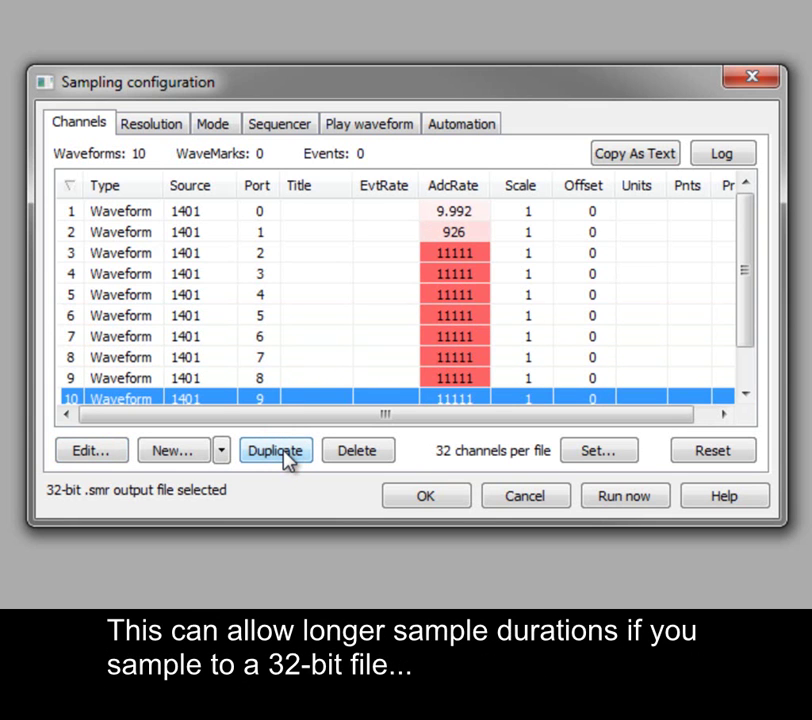
pyautogui.click(166, 126)
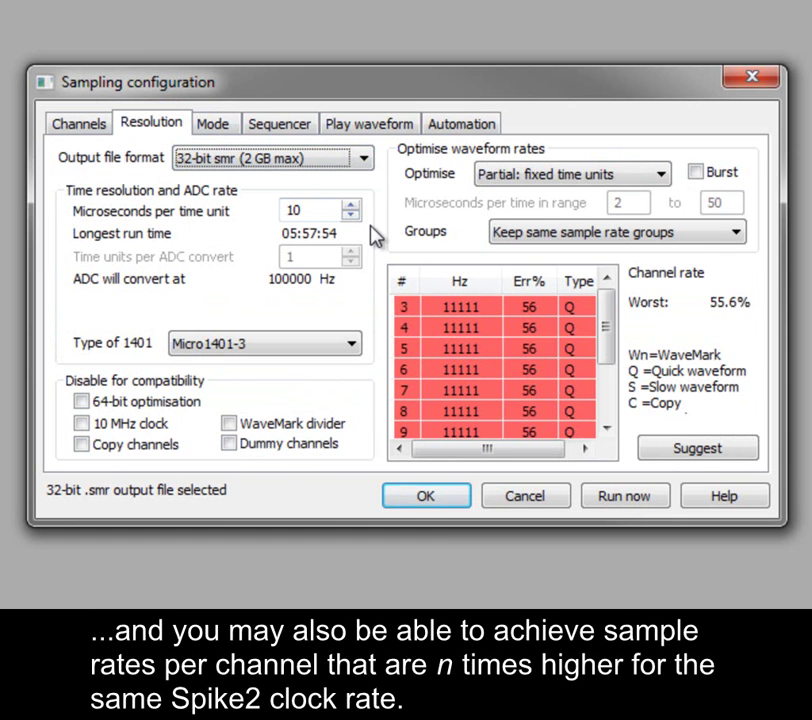
pyautogui.click(723, 170)
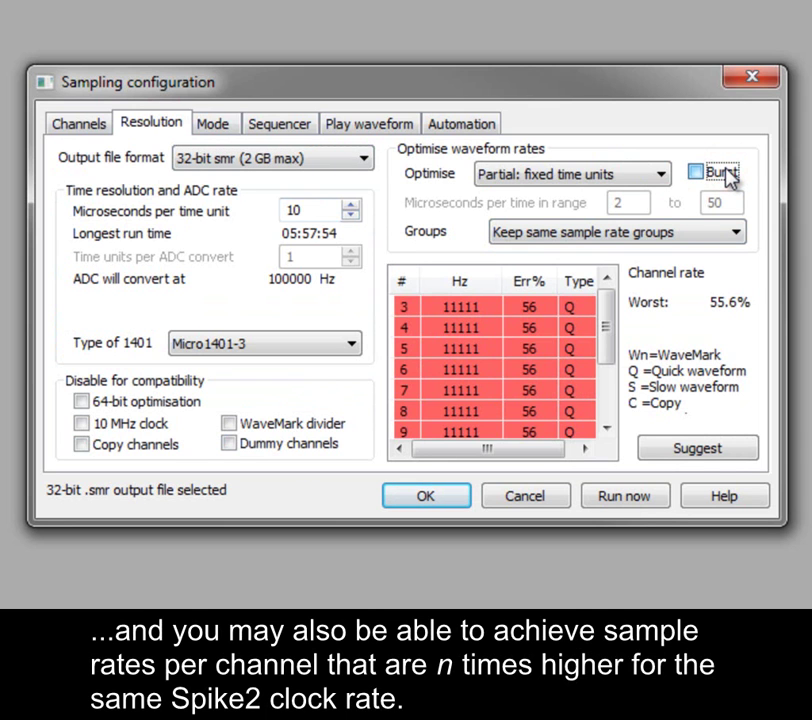